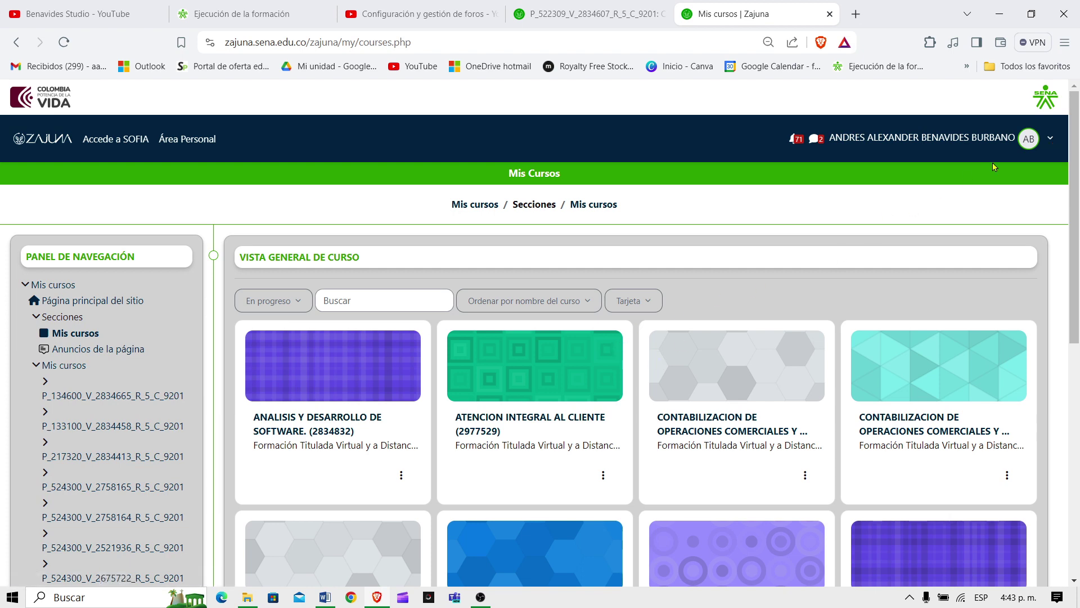
Step: Open the profile page of the signed-in account
left_click(1049, 140)
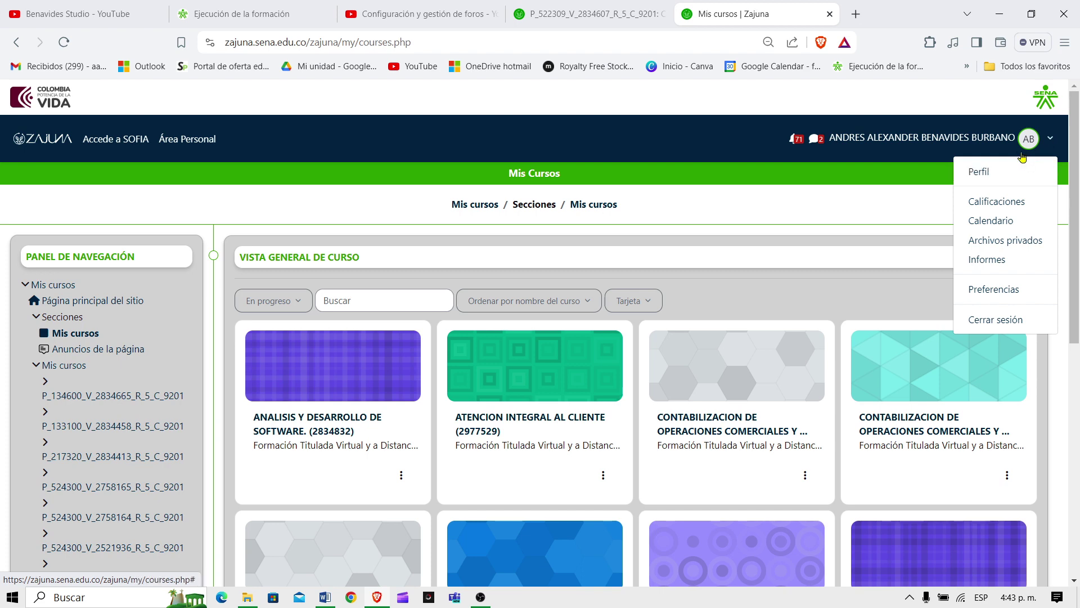
left_click(987, 175)
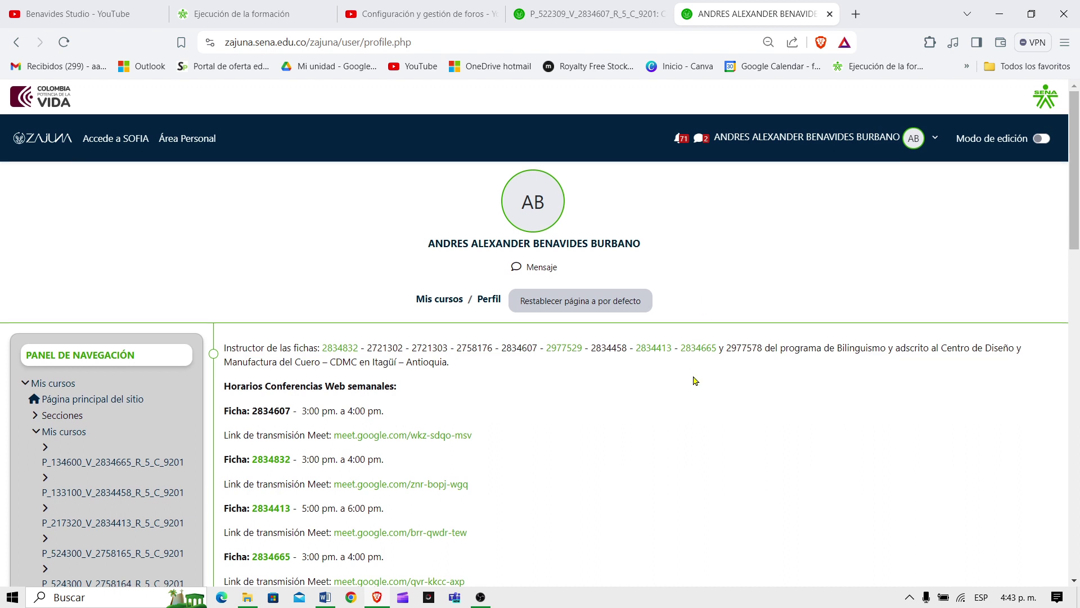
Step: Review the profile description, including the weekly web conference schedules, meeting links and weekly question-session hours
scroll(695, 381, "down", 1)
scroll(695, 381, "down", 1)
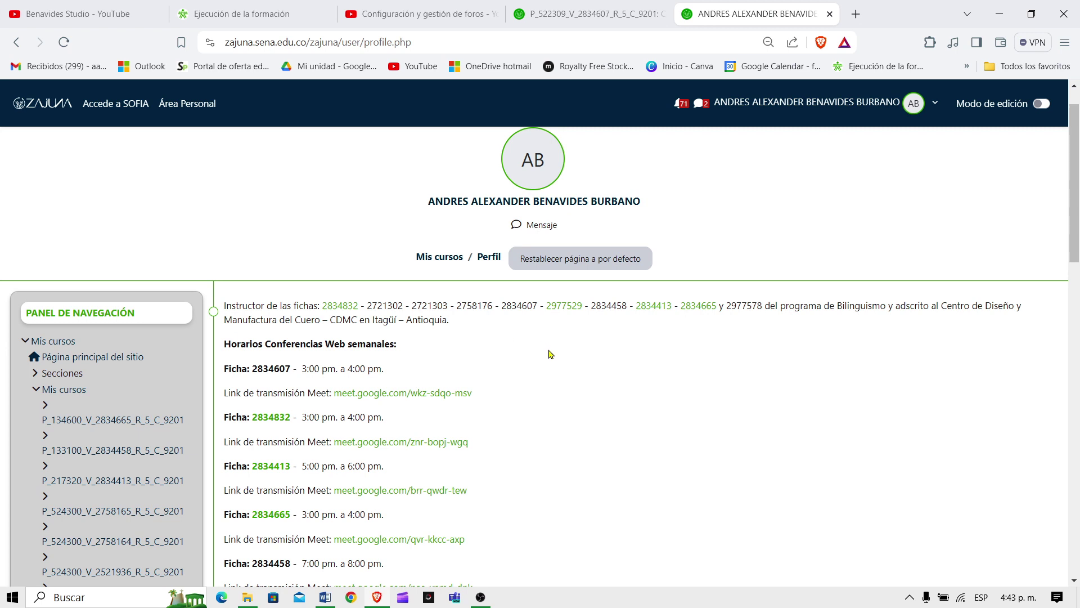
scroll(551, 353, "down", 3)
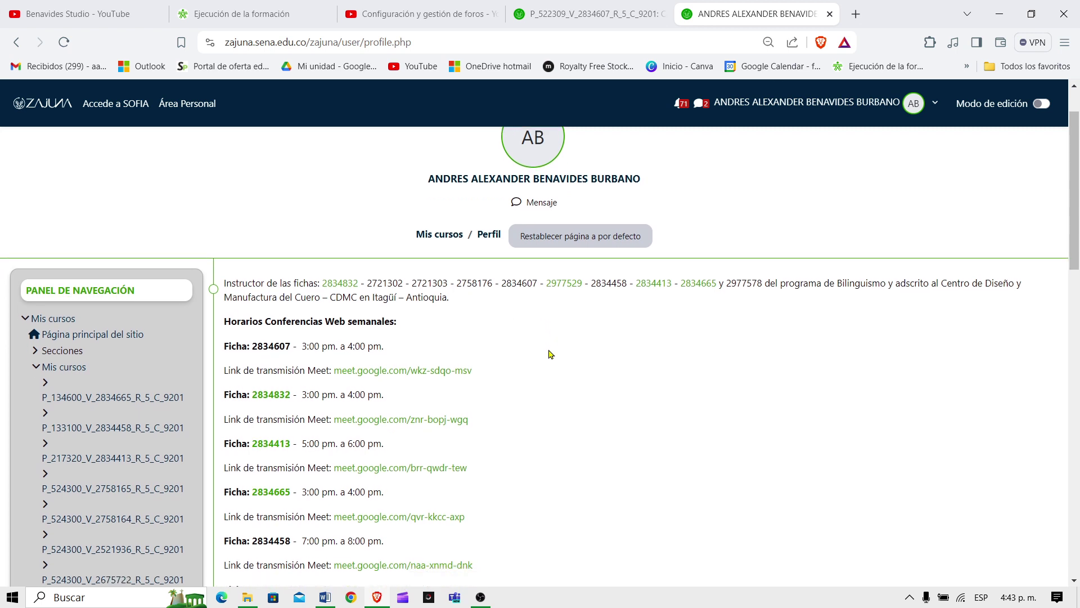
scroll(550, 354, "down", 2)
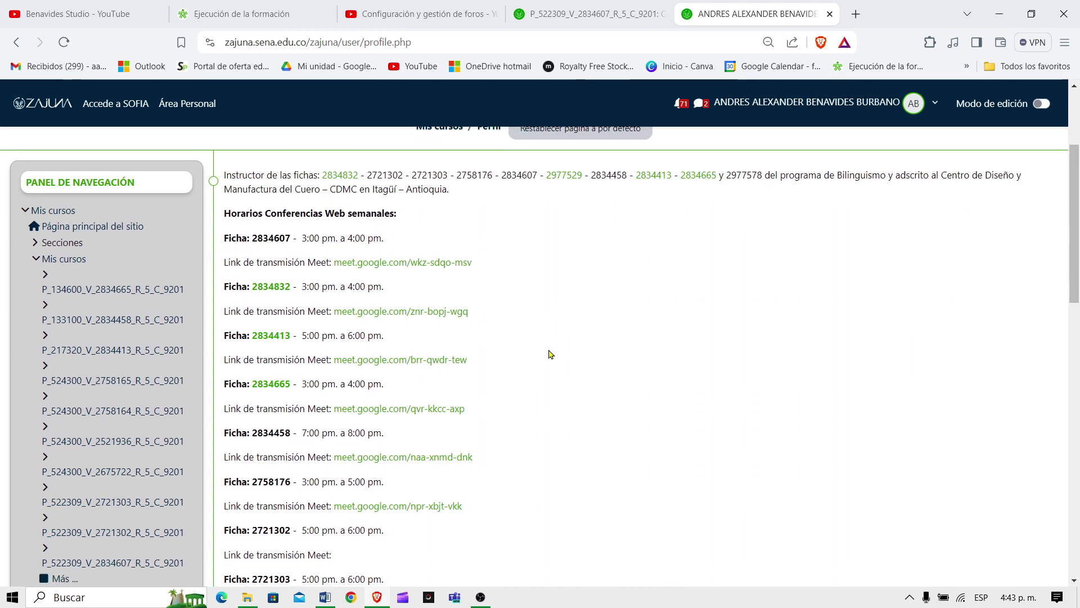
scroll(550, 354, "down", 1)
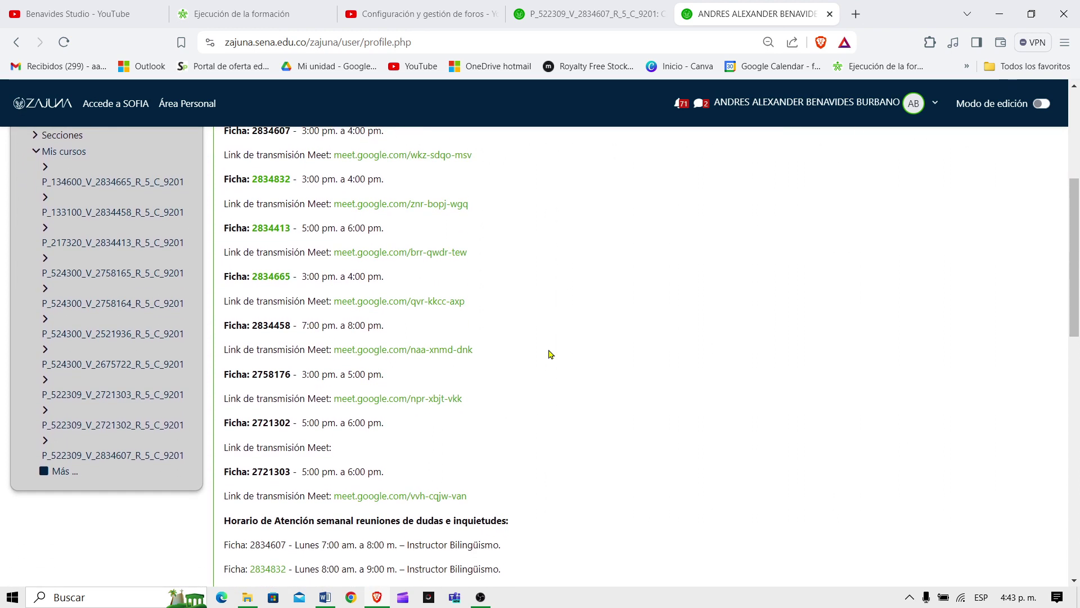
scroll(550, 354, "up", 2)
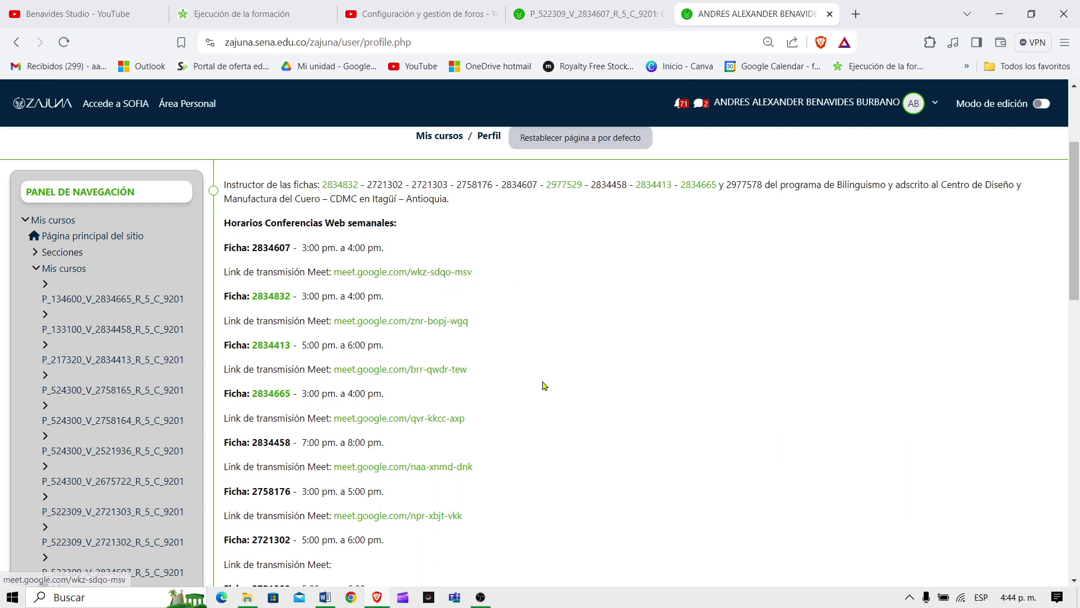
scroll(542, 383, "down", 3)
scroll(544, 386, "down", 2)
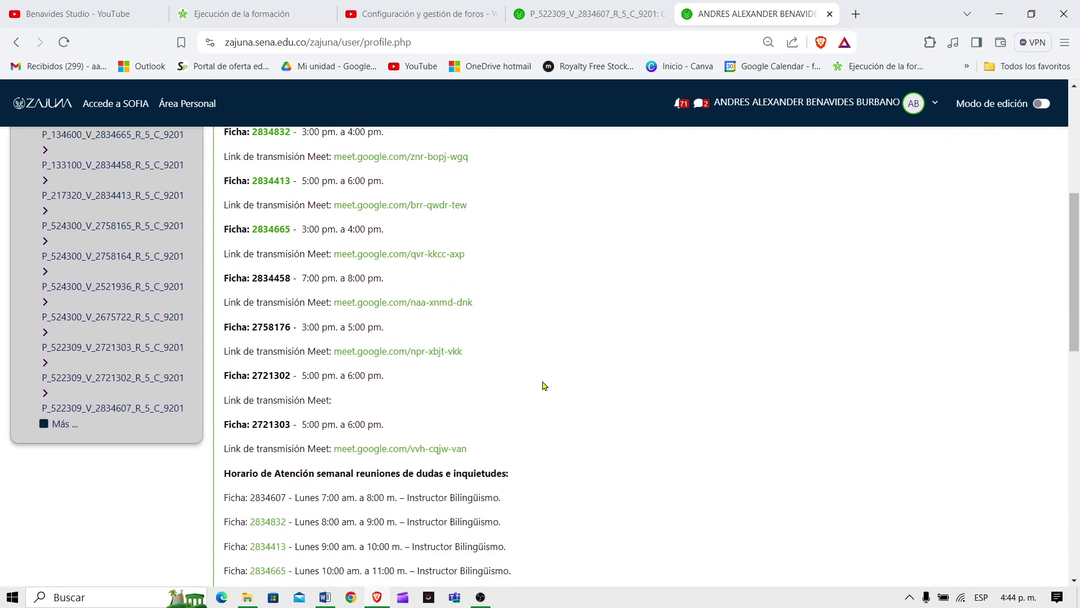
scroll(544, 385, "down", 2)
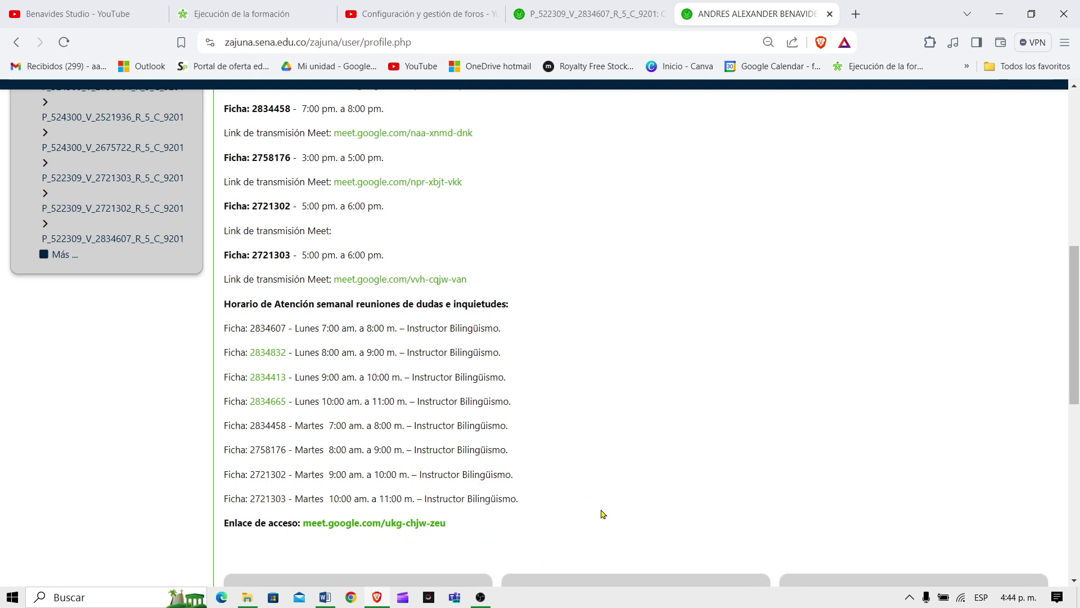
Step: Open the profile for editing from the user details section
scroll(602, 513, "down", 1)
scroll(602, 514, "down", 7)
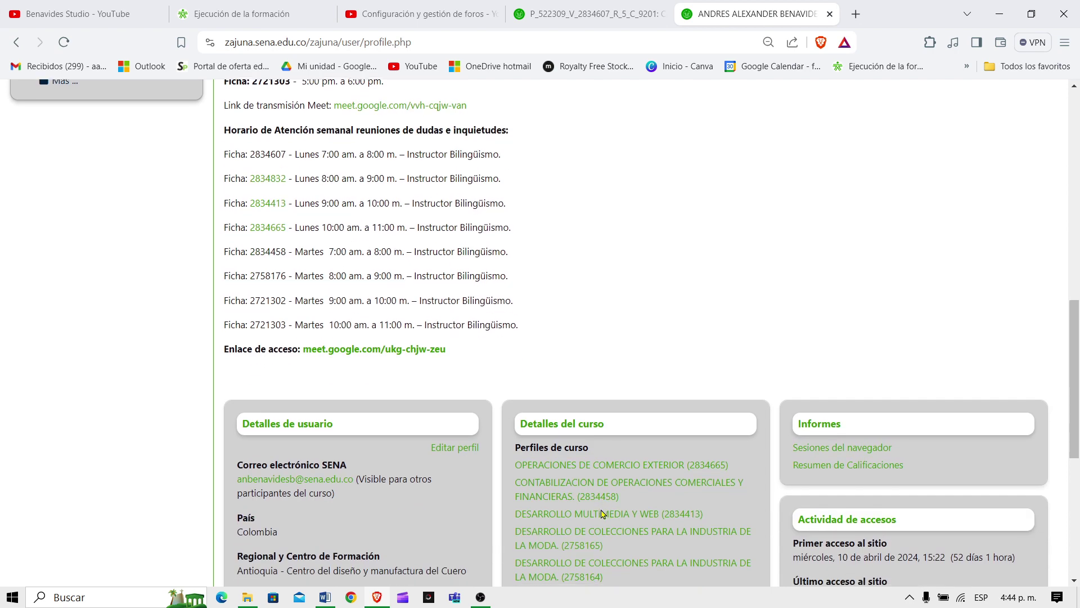
scroll(600, 514, "up", 1)
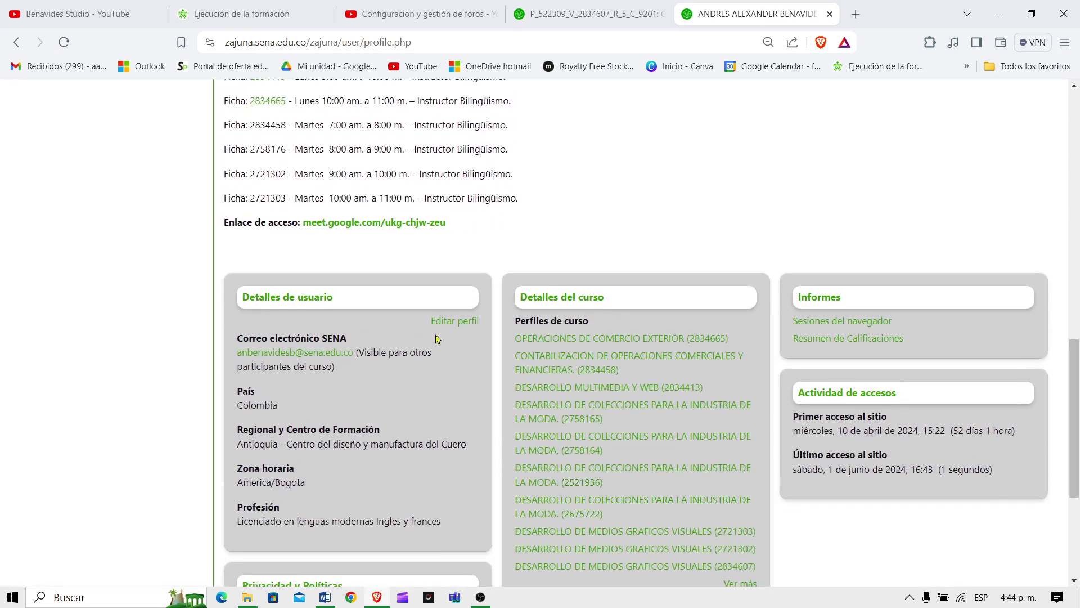
left_click(460, 323)
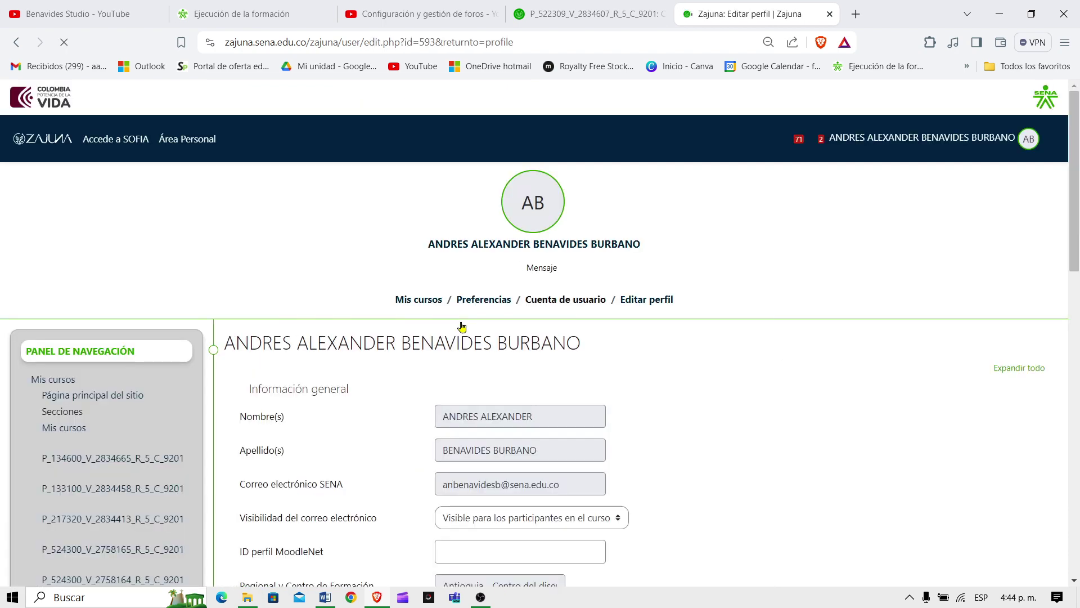
Step: Examine the general information fields and read the full description with its course schedules and meeting links
scroll(461, 327, "down", 1)
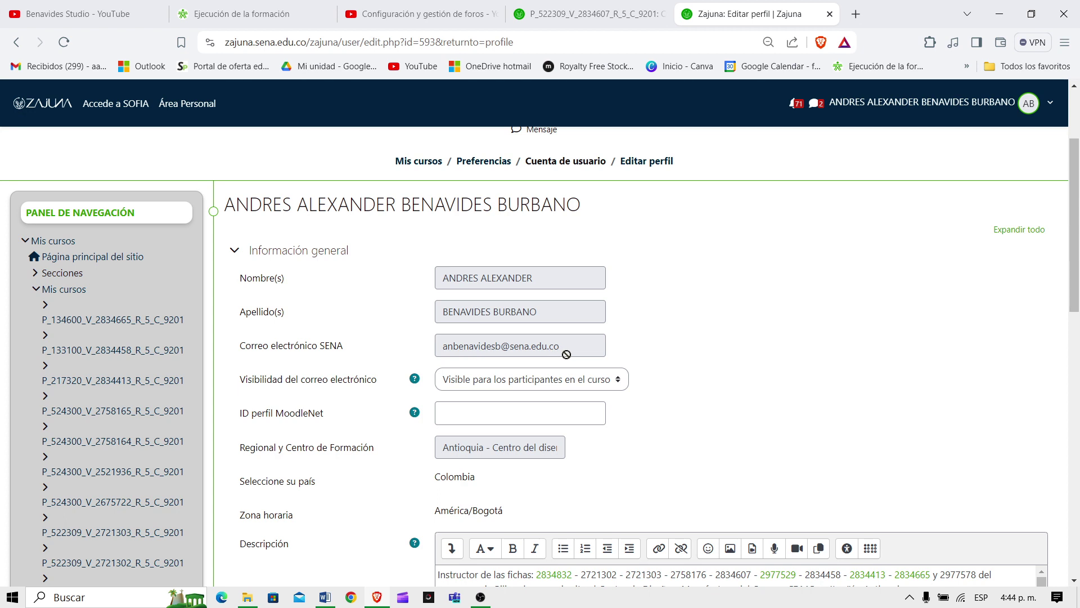
scroll(718, 396, "down", 1)
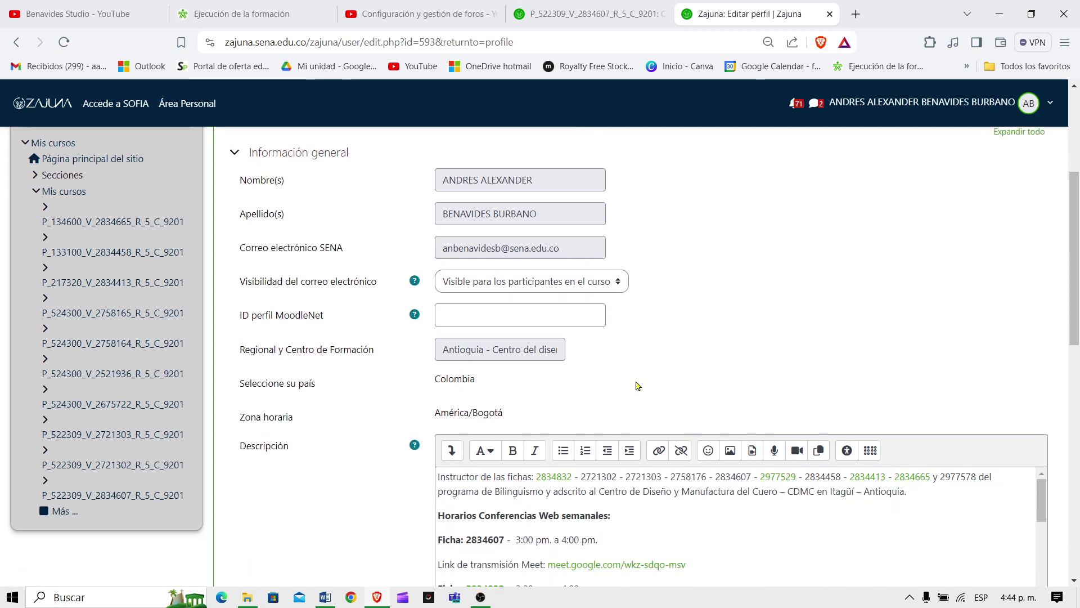
scroll(638, 385, "down", 1)
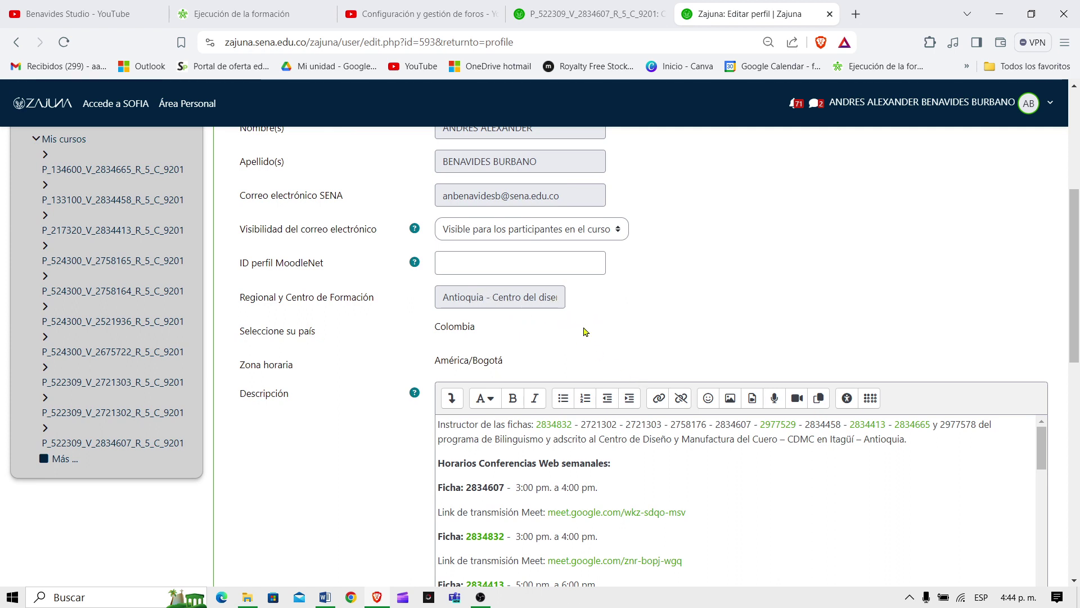
scroll(593, 326, "down", 1)
scroll(595, 329, "down", 2)
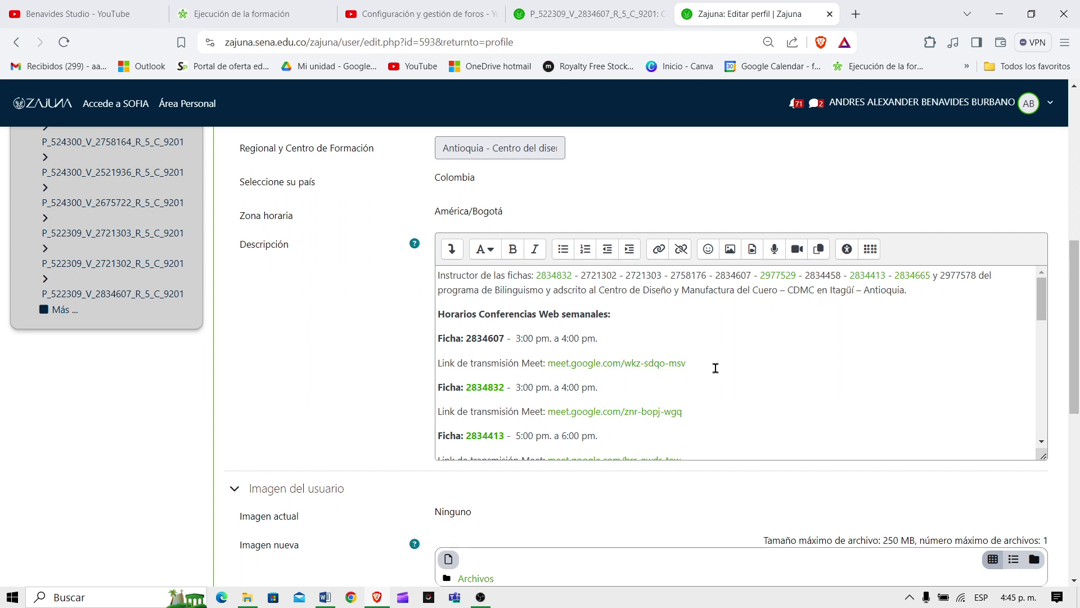
scroll(715, 368, "down", 3)
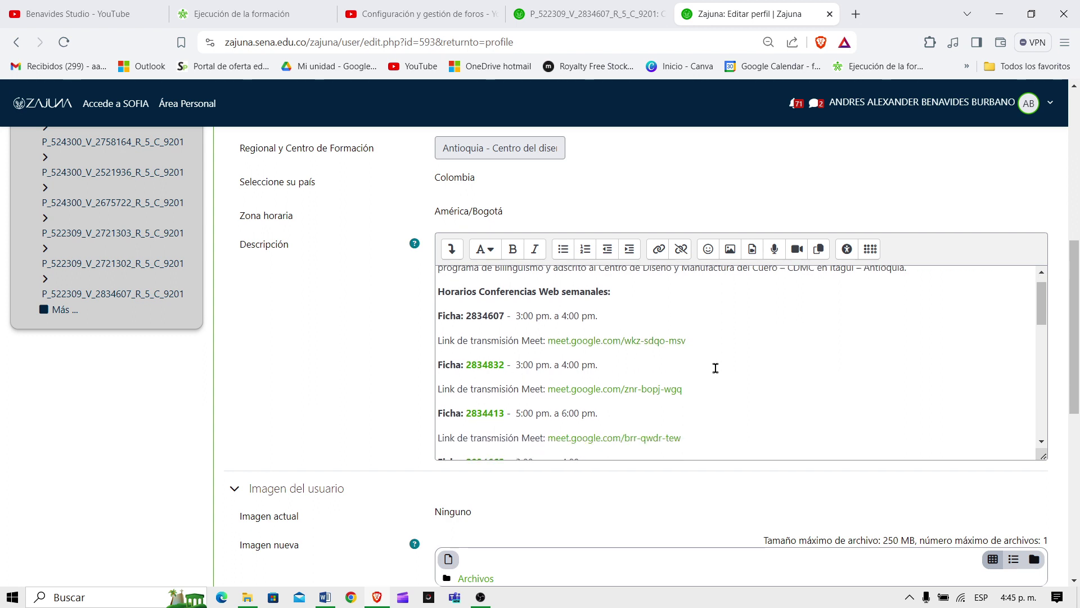
scroll(715, 368, "down", 2)
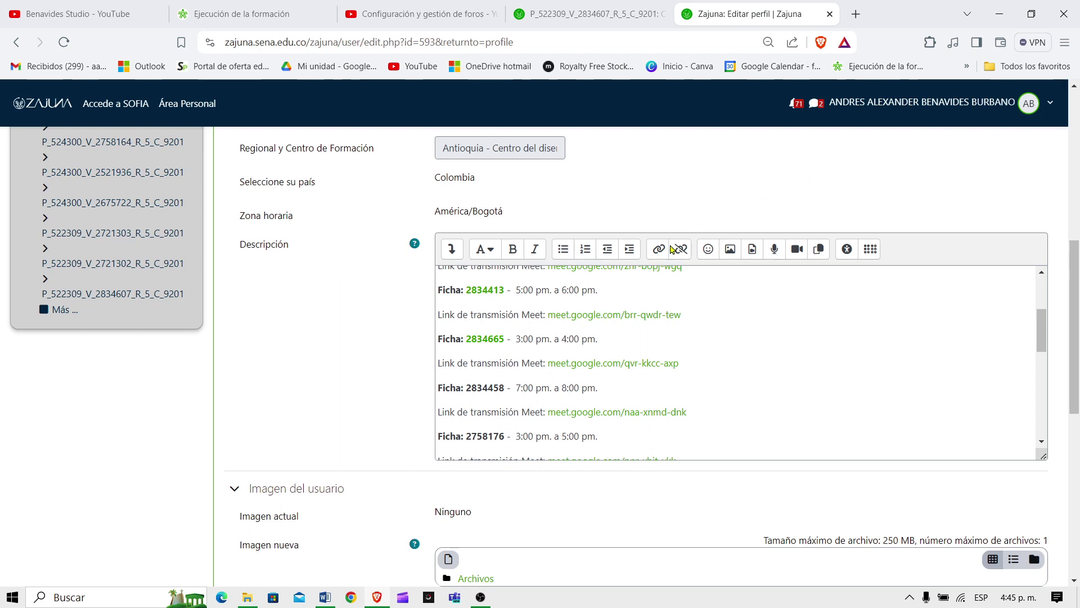
scroll(711, 346, "up", 2)
scroll(711, 346, "up", 1)
scroll(711, 346, "down", 2)
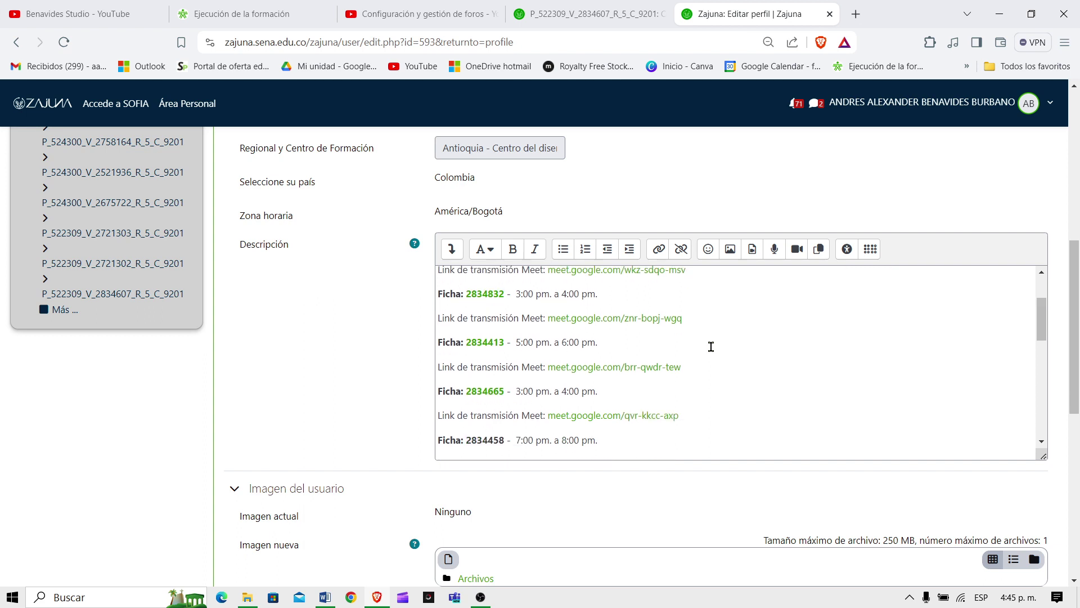
scroll(711, 347, "up", 1)
scroll(711, 347, "down", 5)
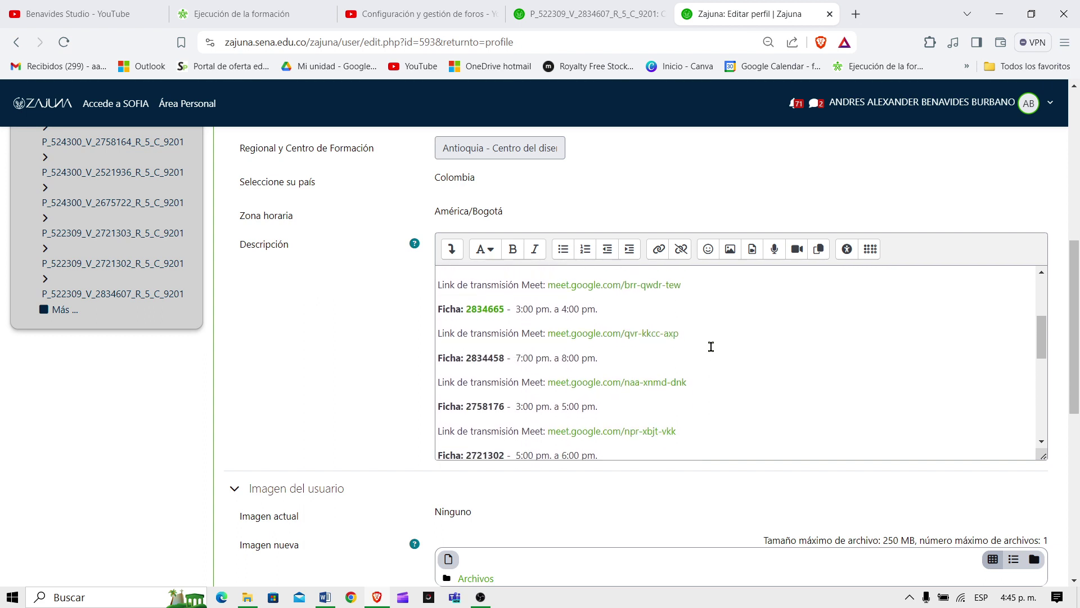
scroll(711, 347, "down", 5)
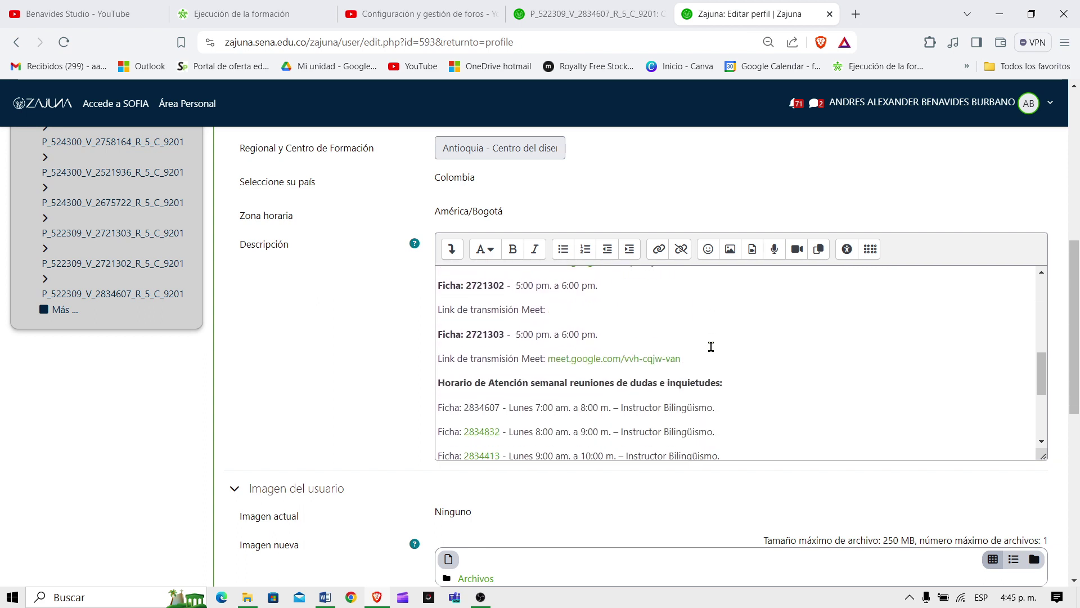
scroll(711, 347, "down", 4)
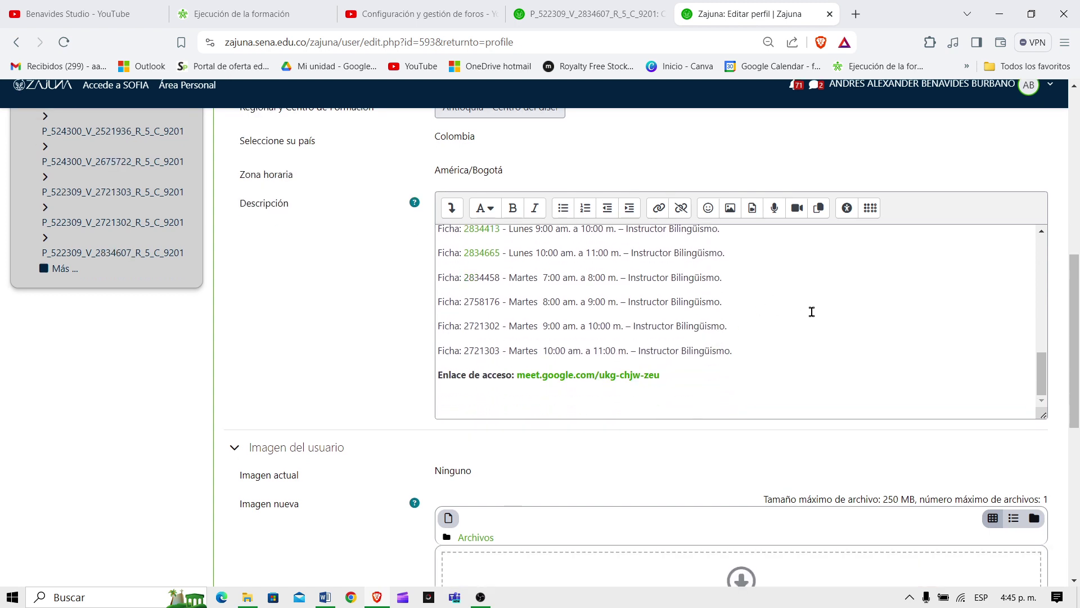
scroll(811, 311, "up", 15)
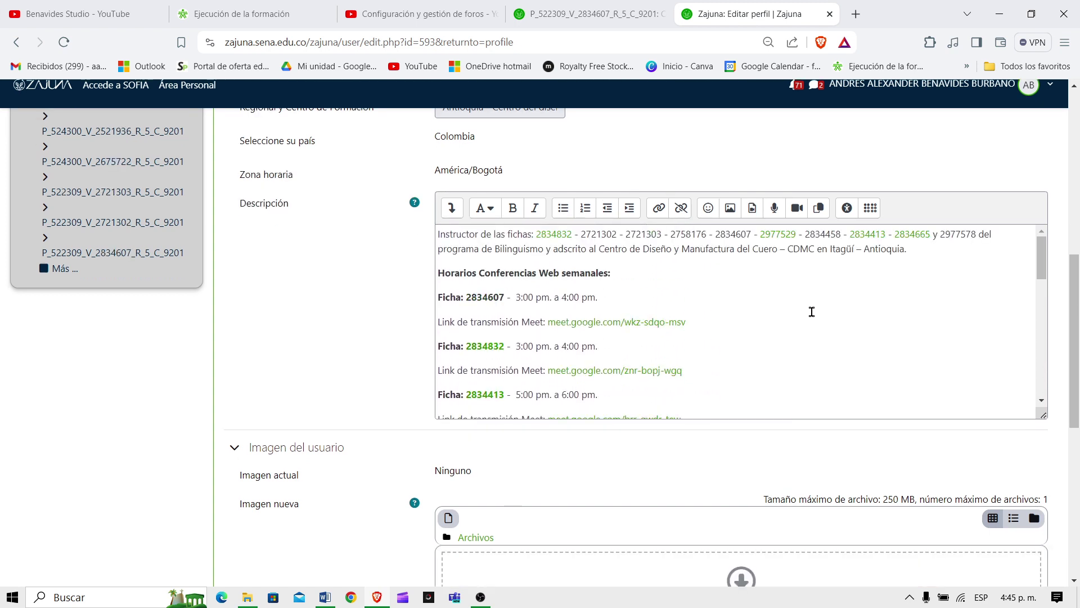
scroll(812, 311, "up", 1)
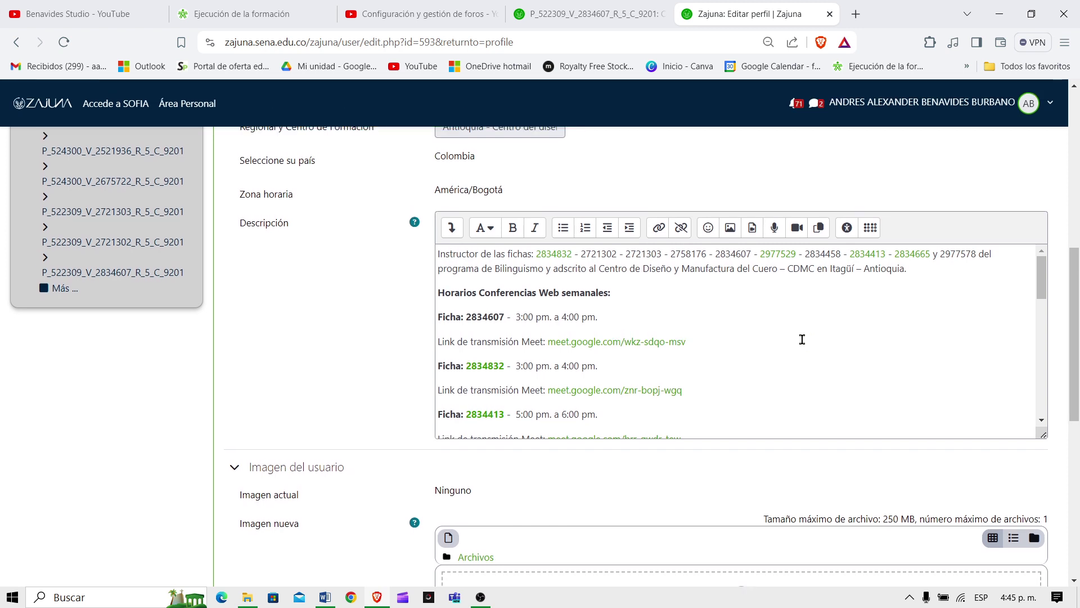
scroll(802, 339, "down", 5)
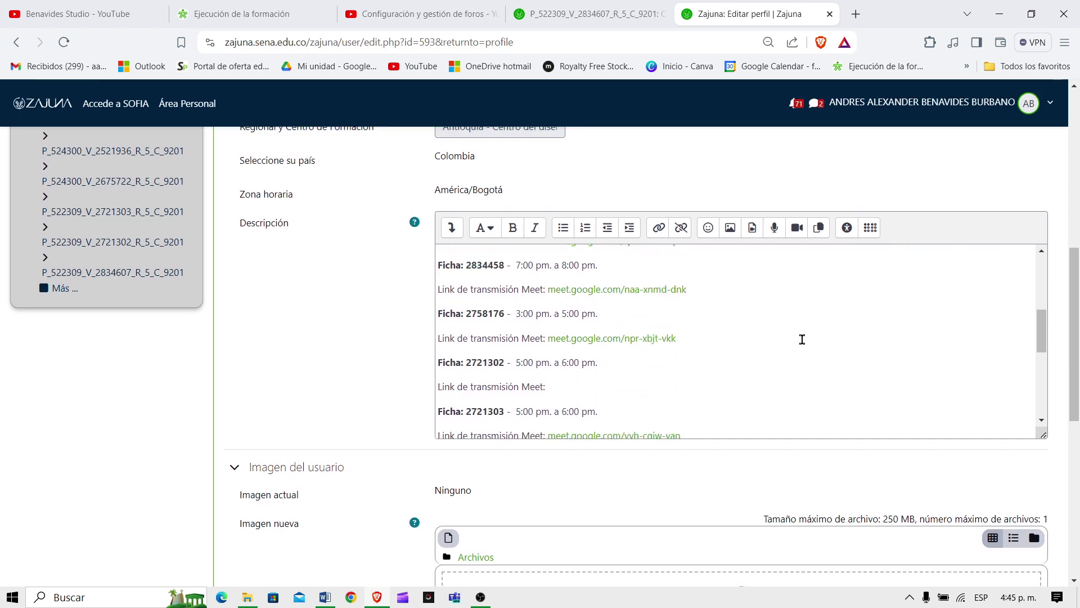
scroll(802, 339, "down", 6)
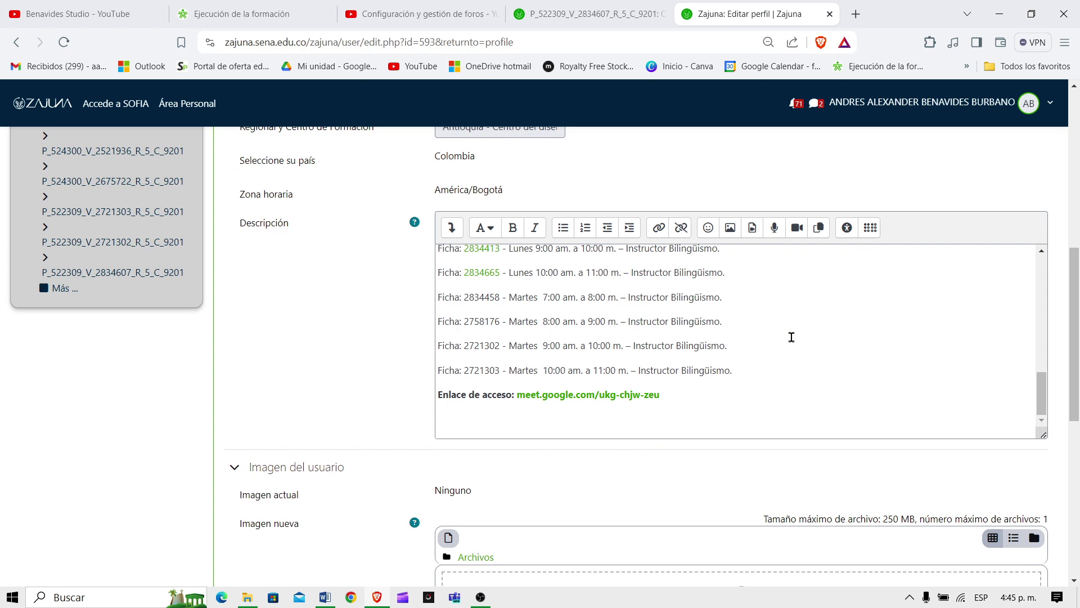
scroll(353, 372, "down", 3)
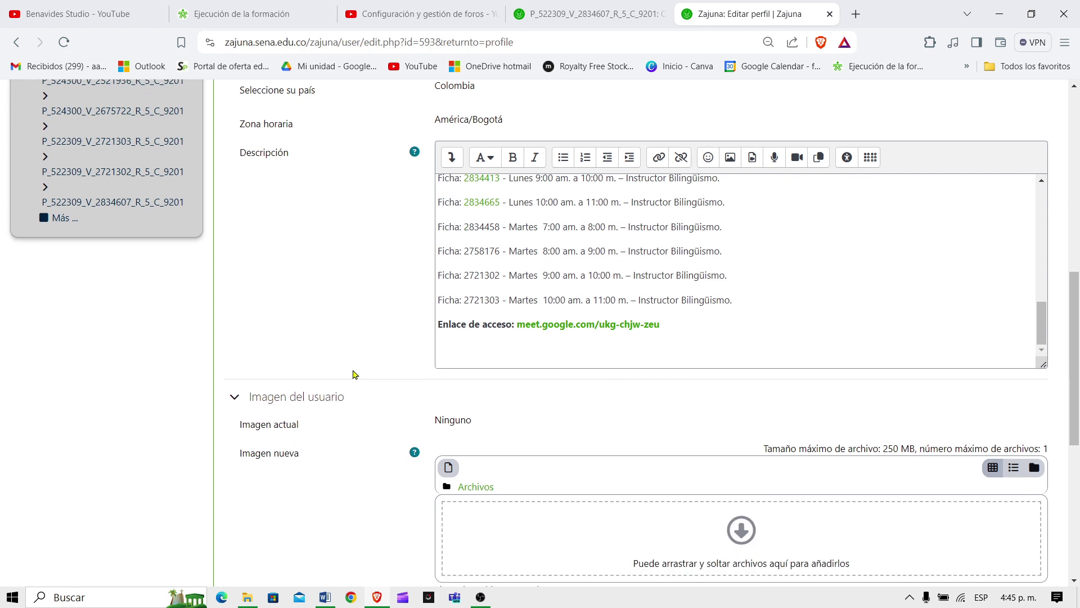
Step: Upload the image file Foto perfil.jpeg from the computer as the new user image, saving it as "Foto de perfil"
scroll(352, 372, "down", 2)
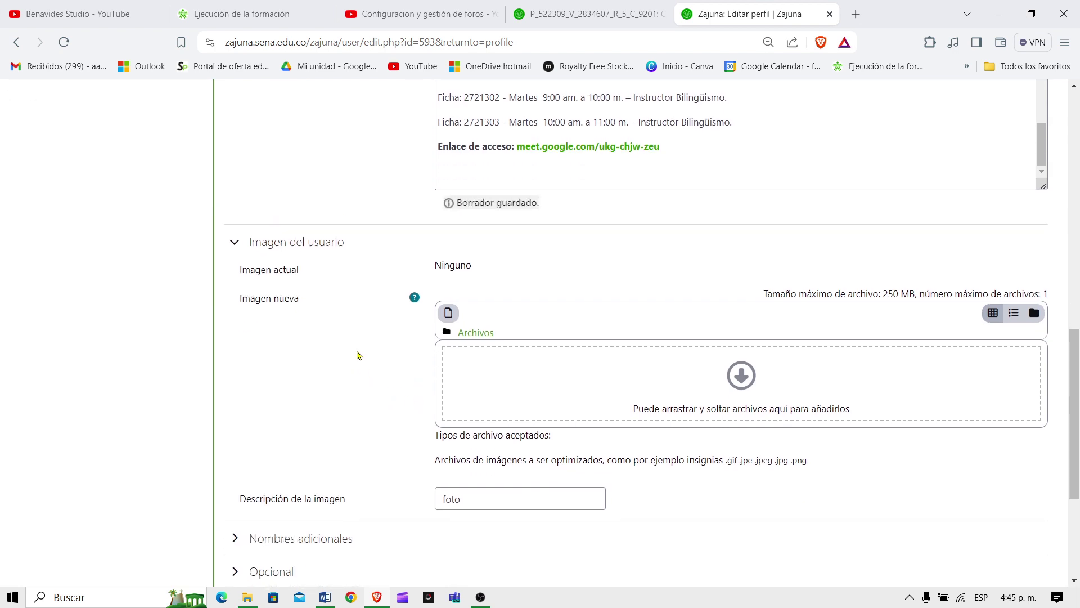
left_click(449, 313)
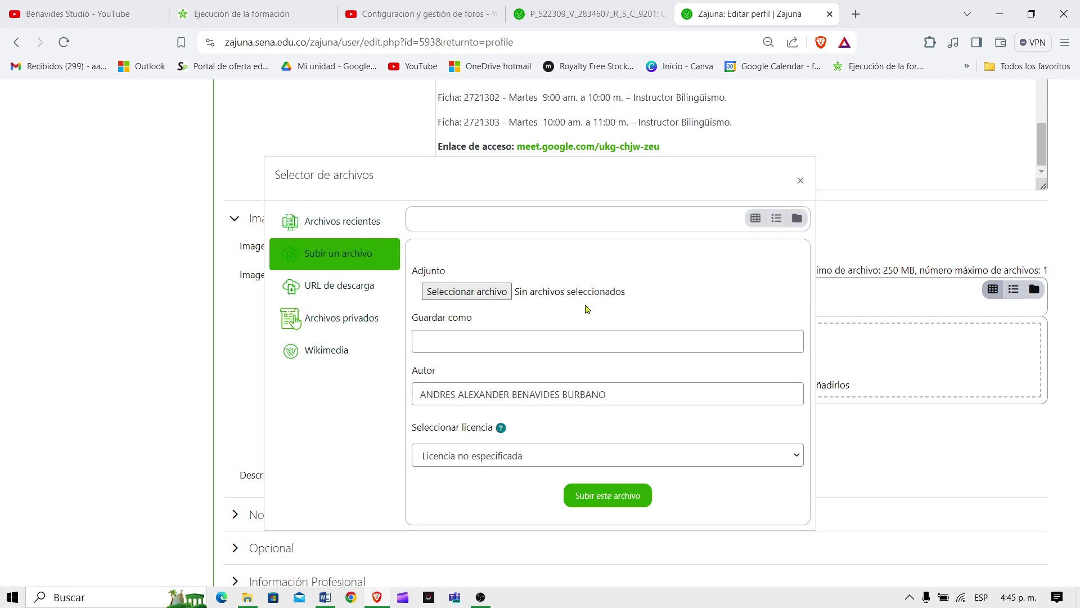
left_click(466, 291)
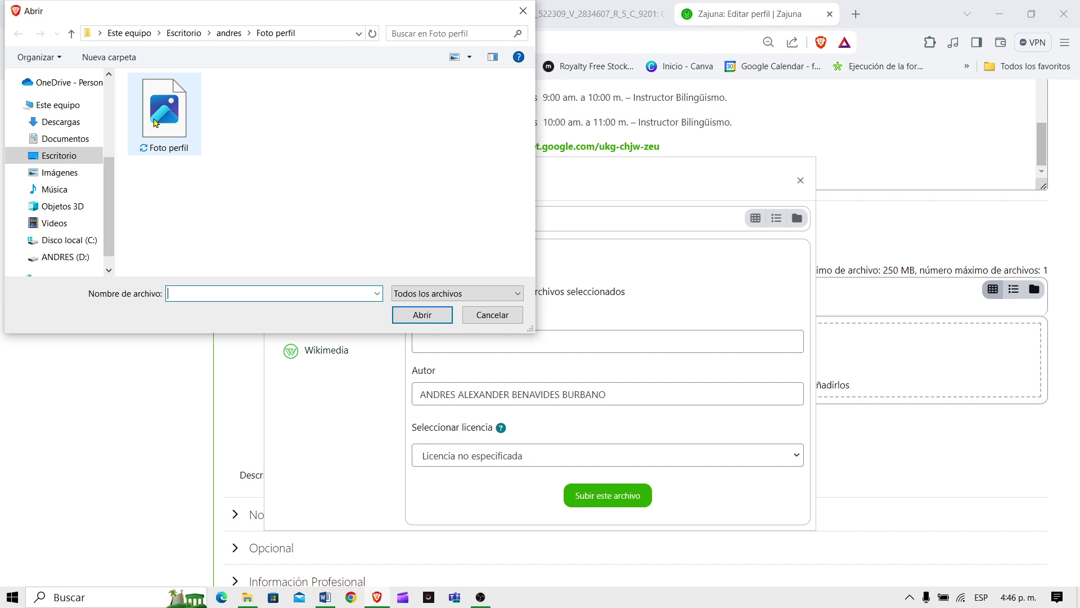
left_click(156, 123)
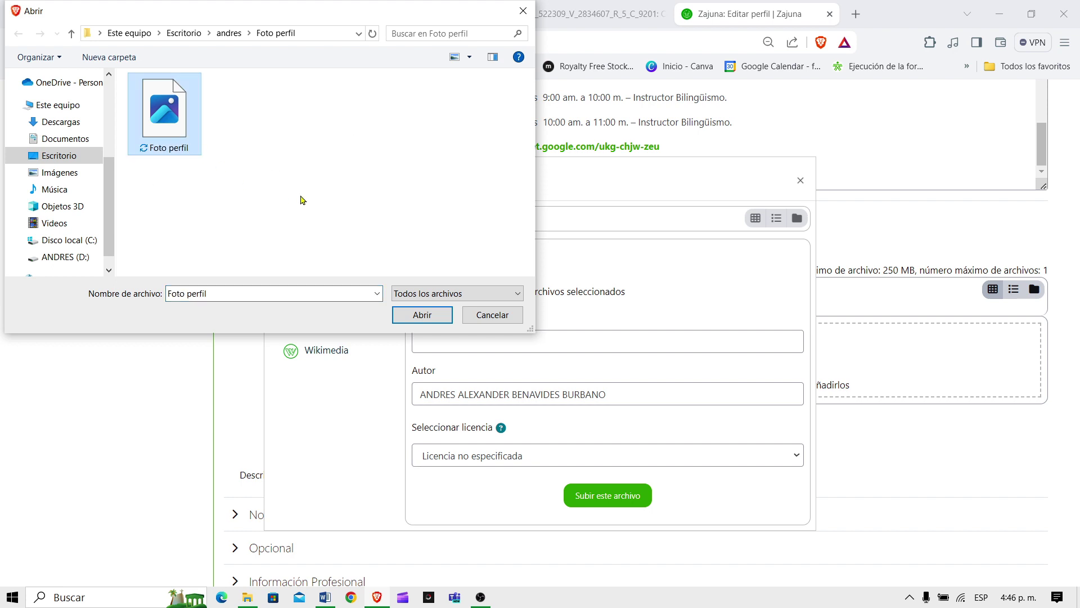
left_click(423, 320)
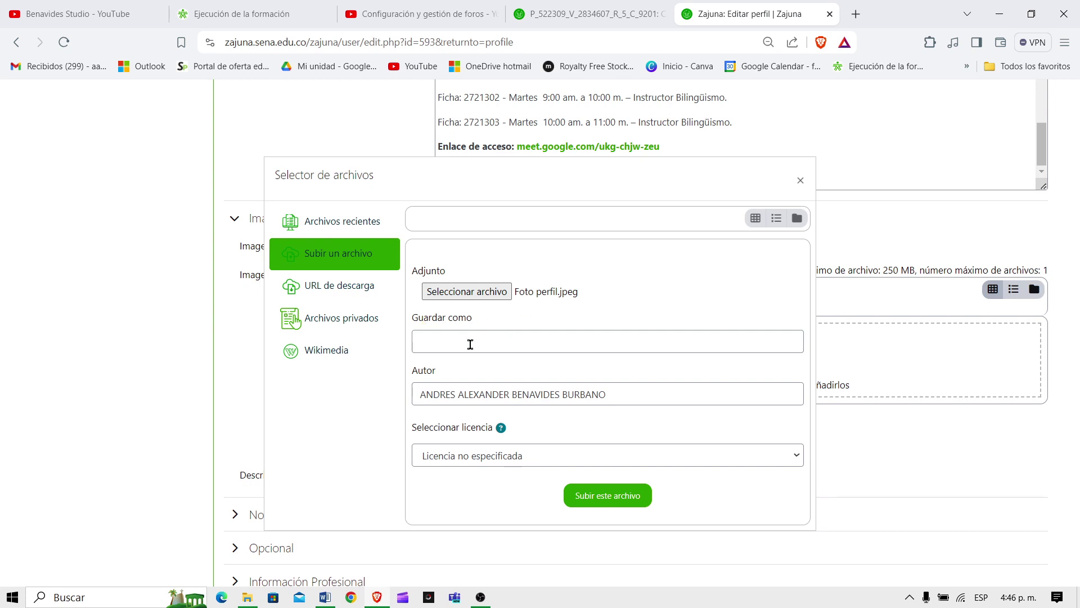
left_click(470, 344)
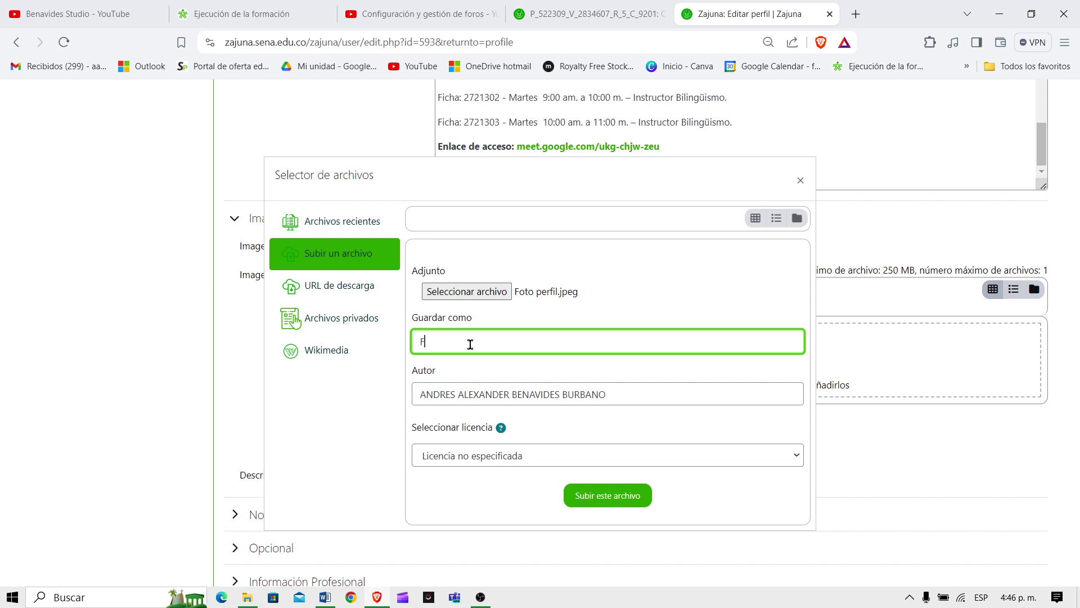
type("Foto de perfil")
left_click(609, 497)
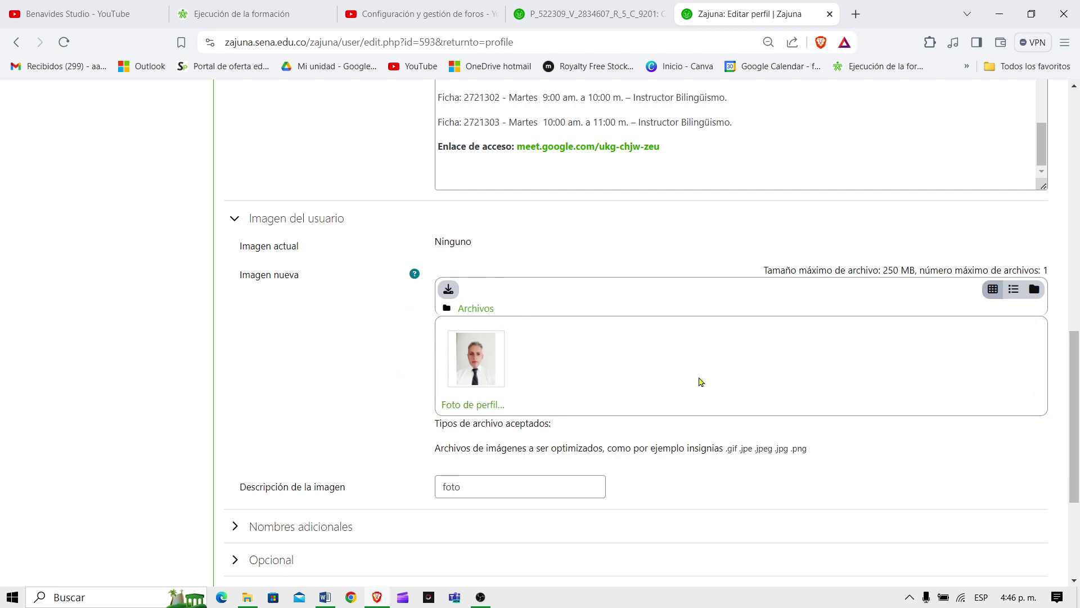
scroll(700, 381, "down", 2)
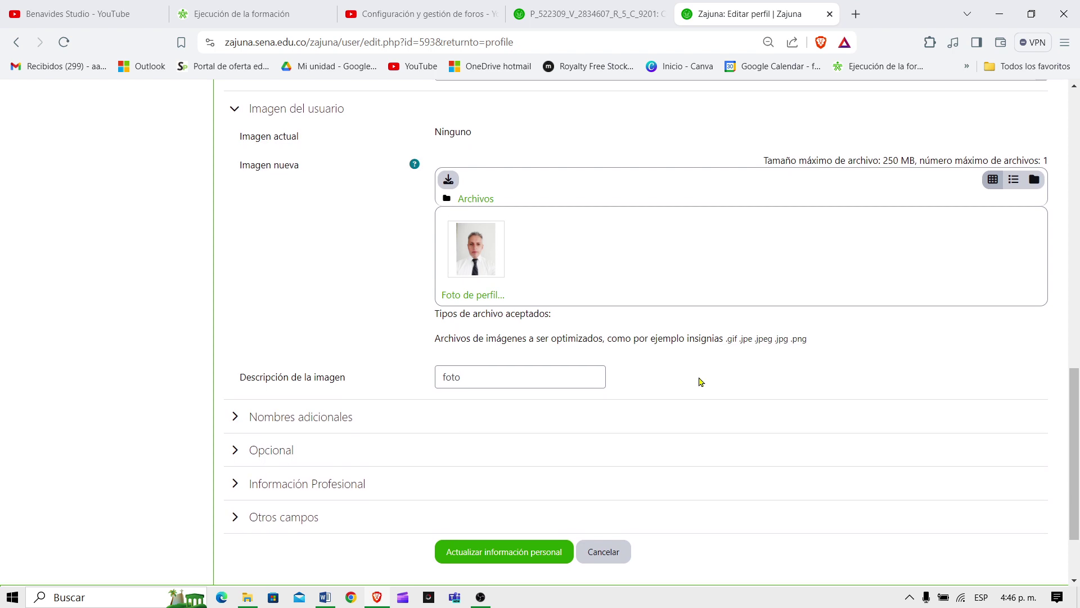
Step: Complete the image description as "foto de perfil" and save the updated personal information
scroll(700, 381, "down", 2)
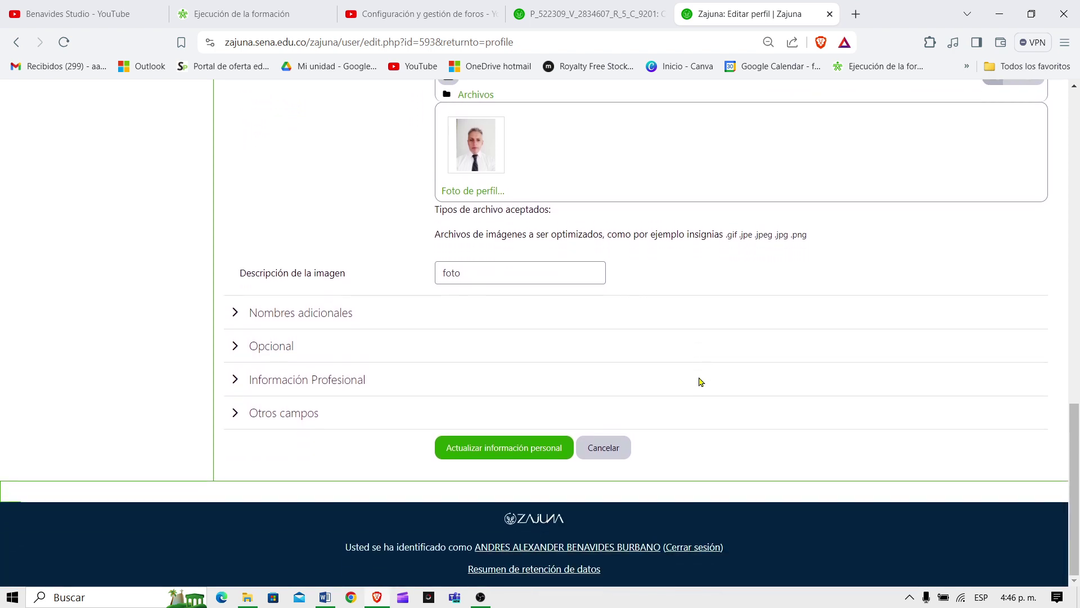
left_click(482, 274)
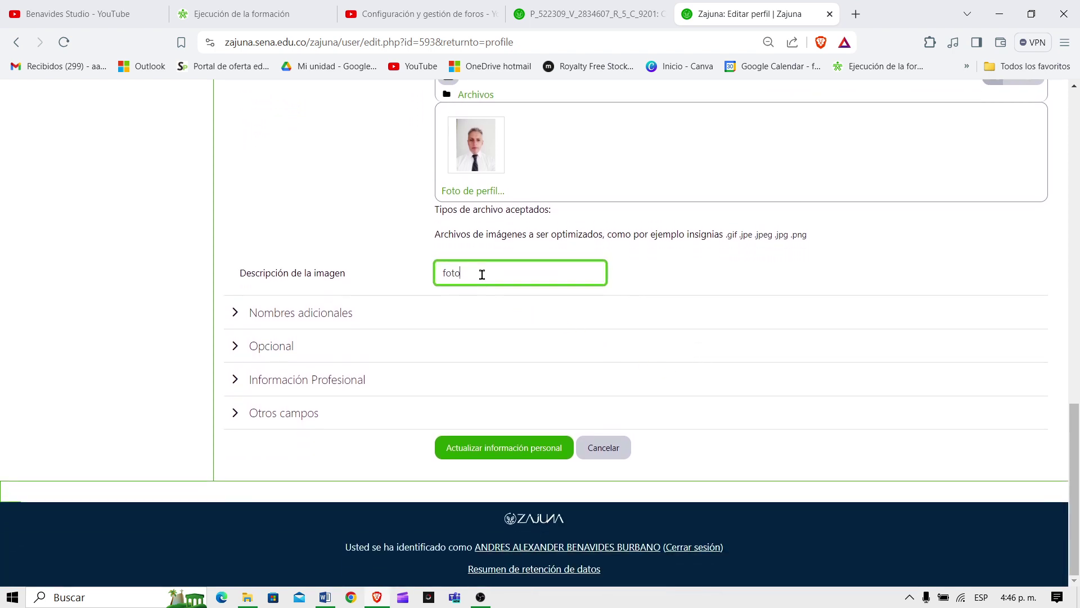
type("de perfil")
left_click(453, 445)
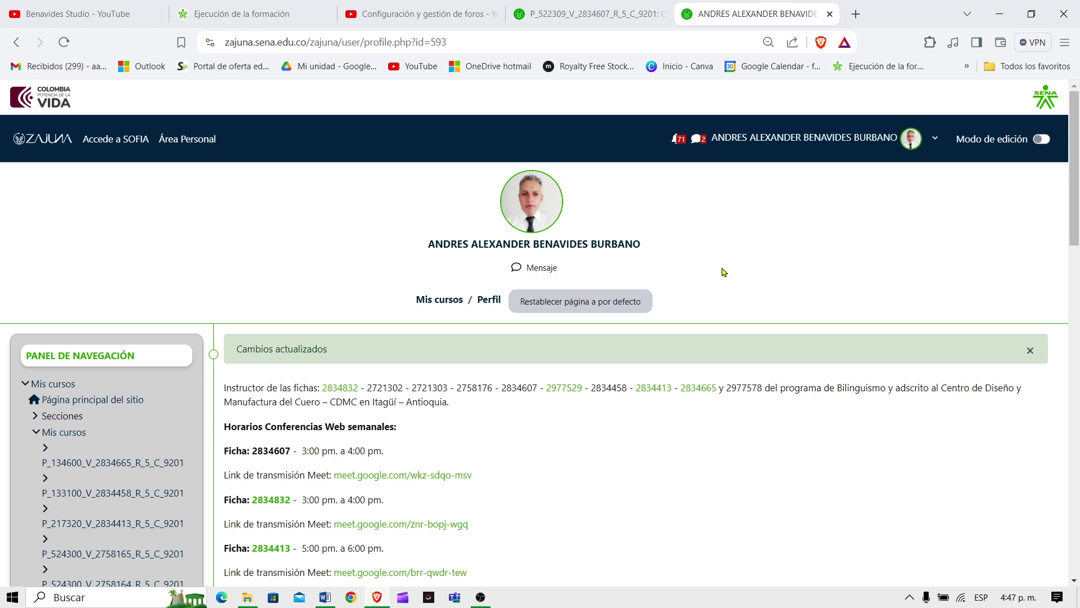
Step: Review the updated profile page, including the web conference schedules, meeting links, question-session hours, user details and course list
scroll(724, 272, "down", 14)
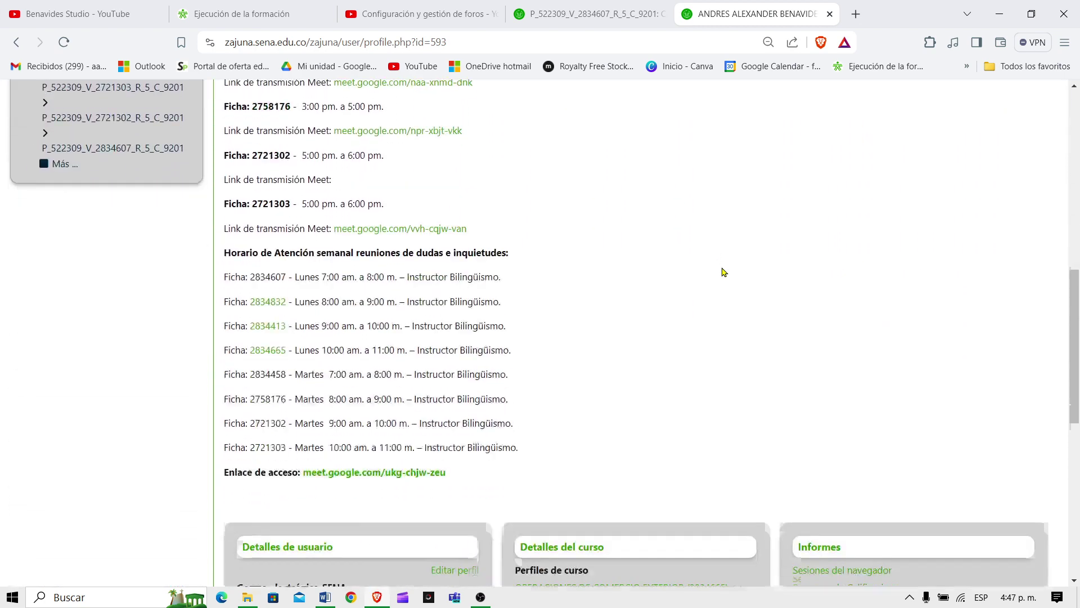
scroll(724, 272, "up", 4)
scroll(724, 272, "up", 7)
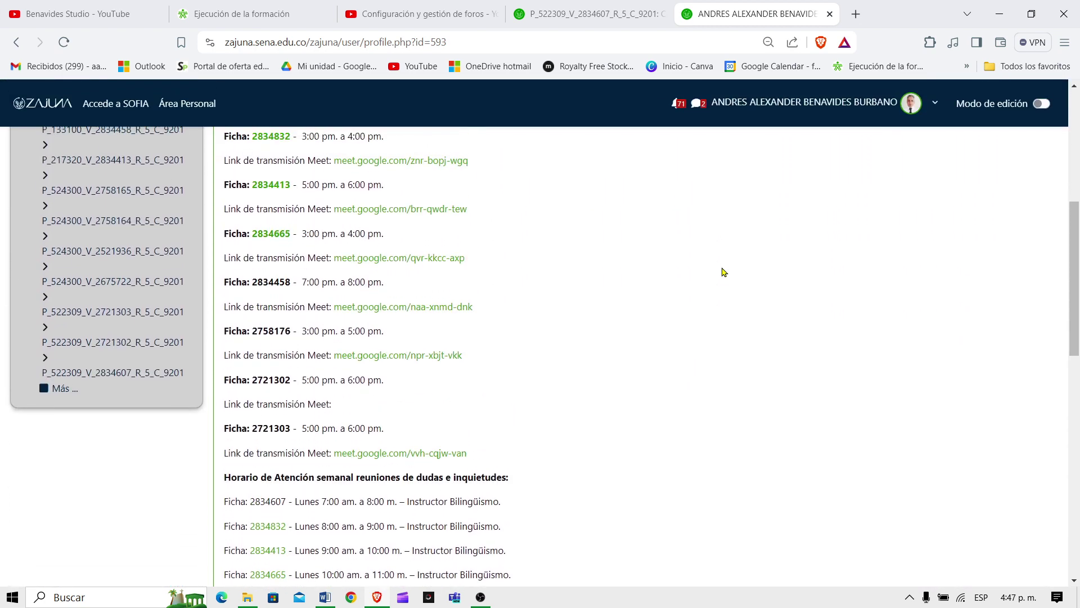
scroll(724, 272, "down", 9)
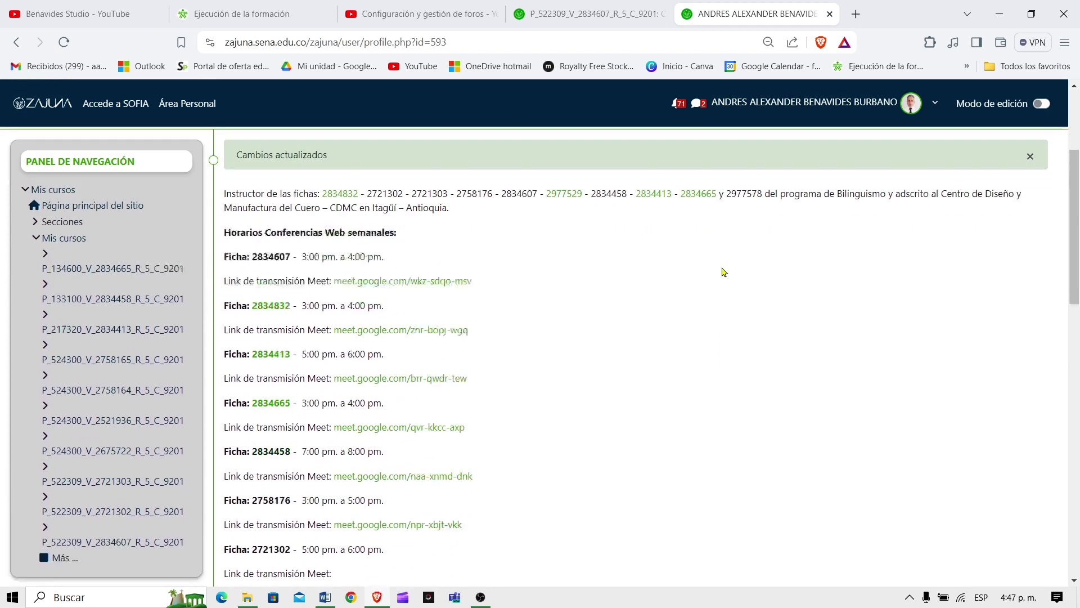
scroll(724, 273, "down", 7)
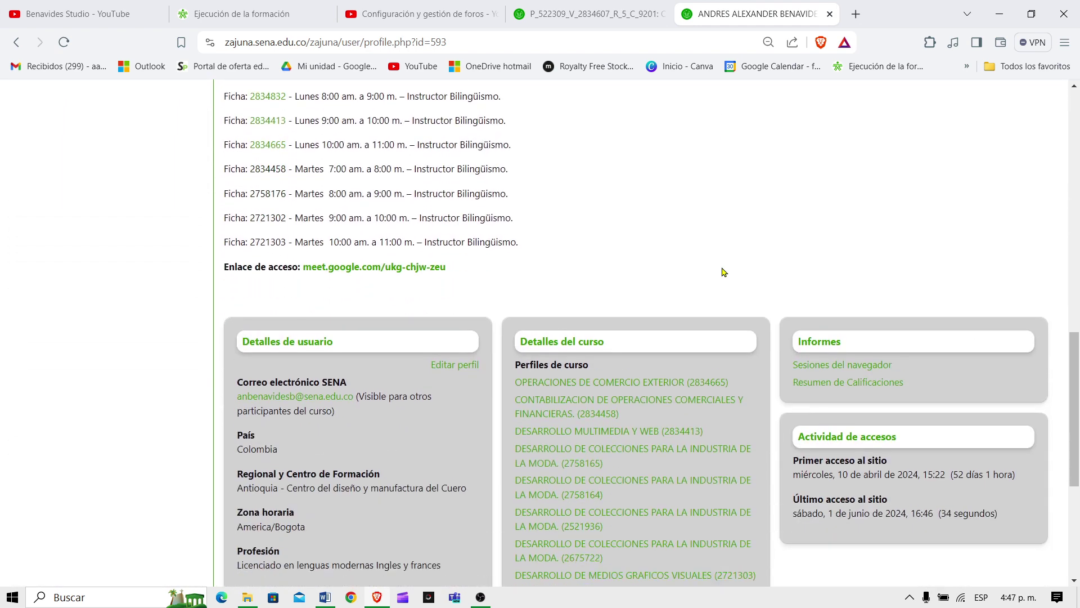
scroll(724, 272, "down", 2)
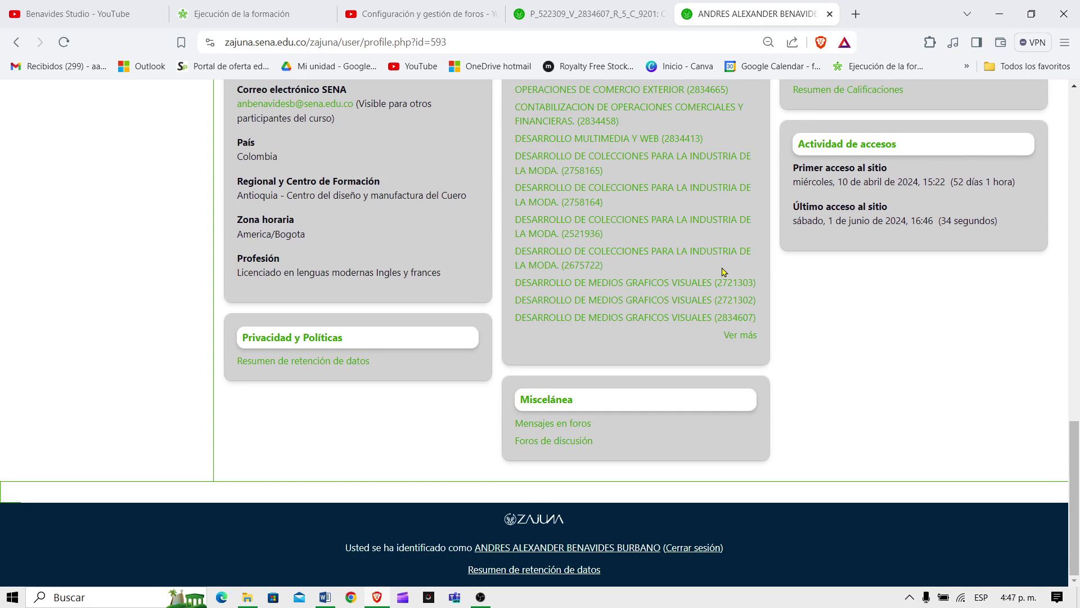
scroll(724, 272, "up", 6)
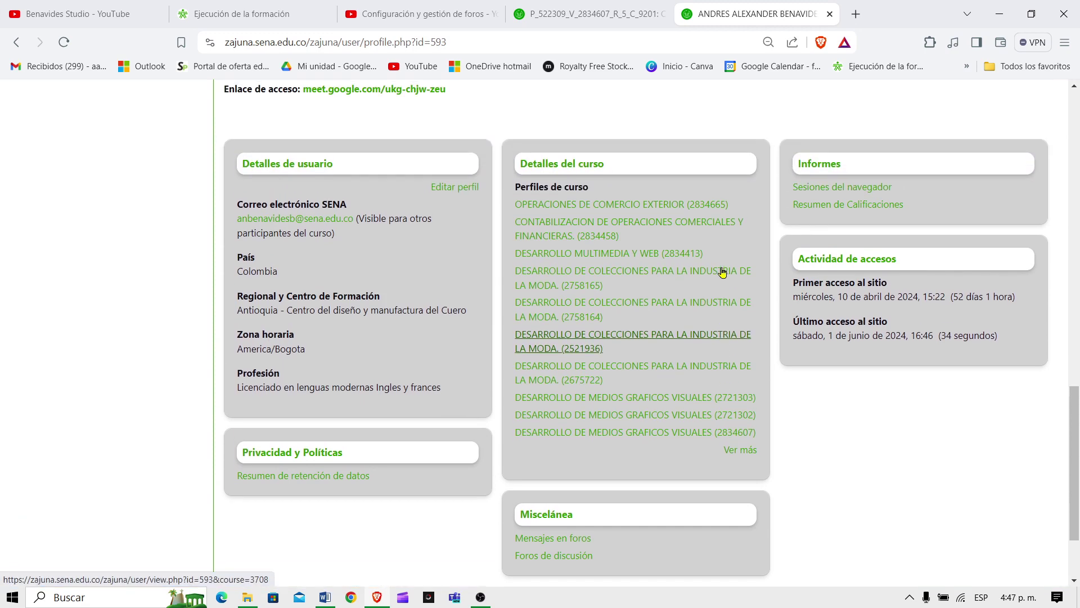
scroll(722, 272, "up", 4)
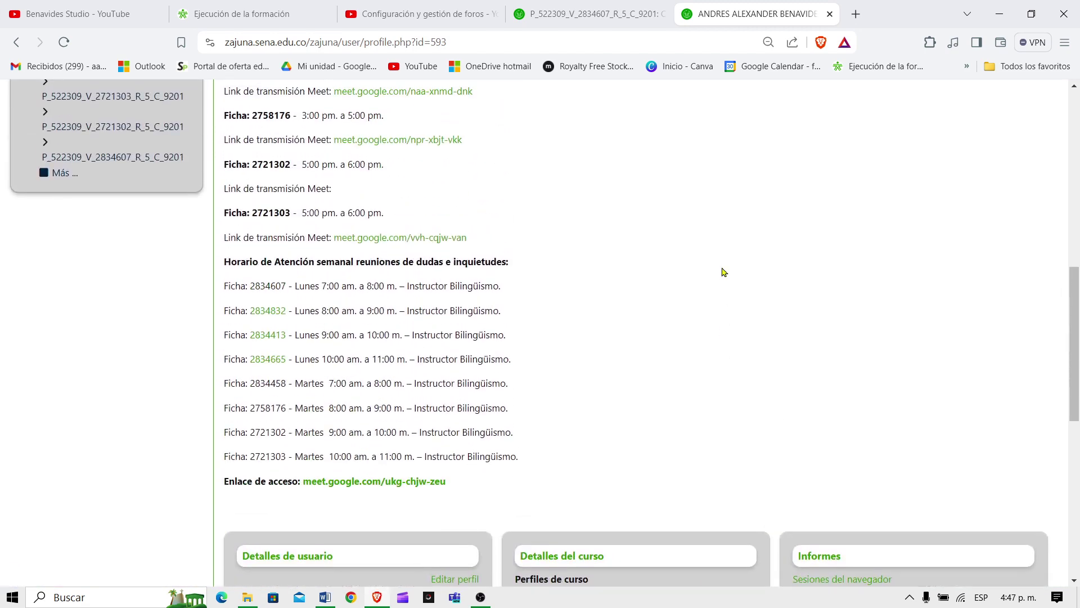
scroll(724, 272, "up", 8)
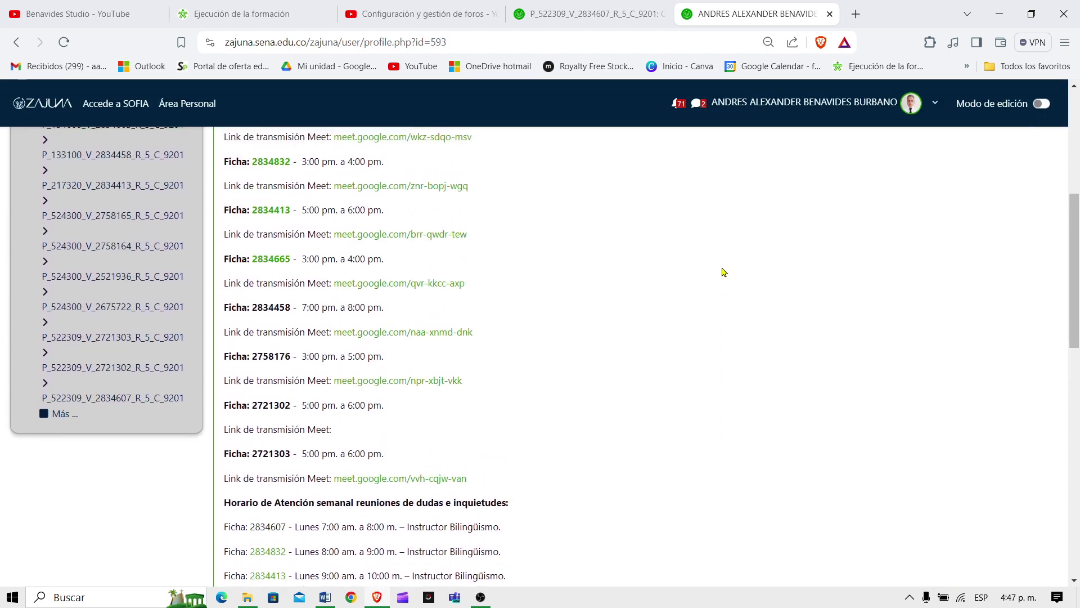
scroll(724, 273, "up", 1)
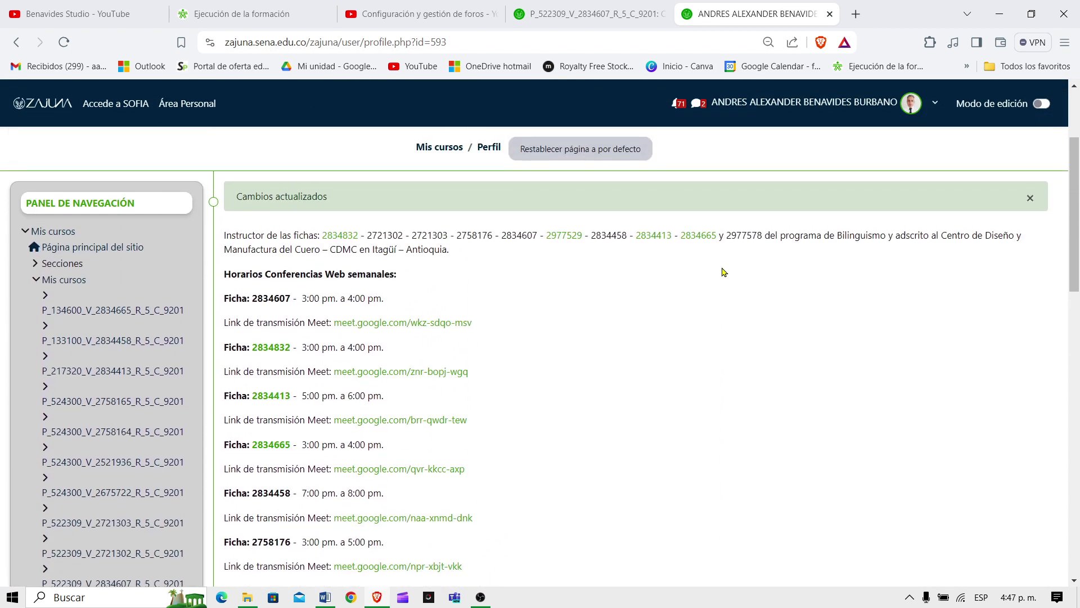